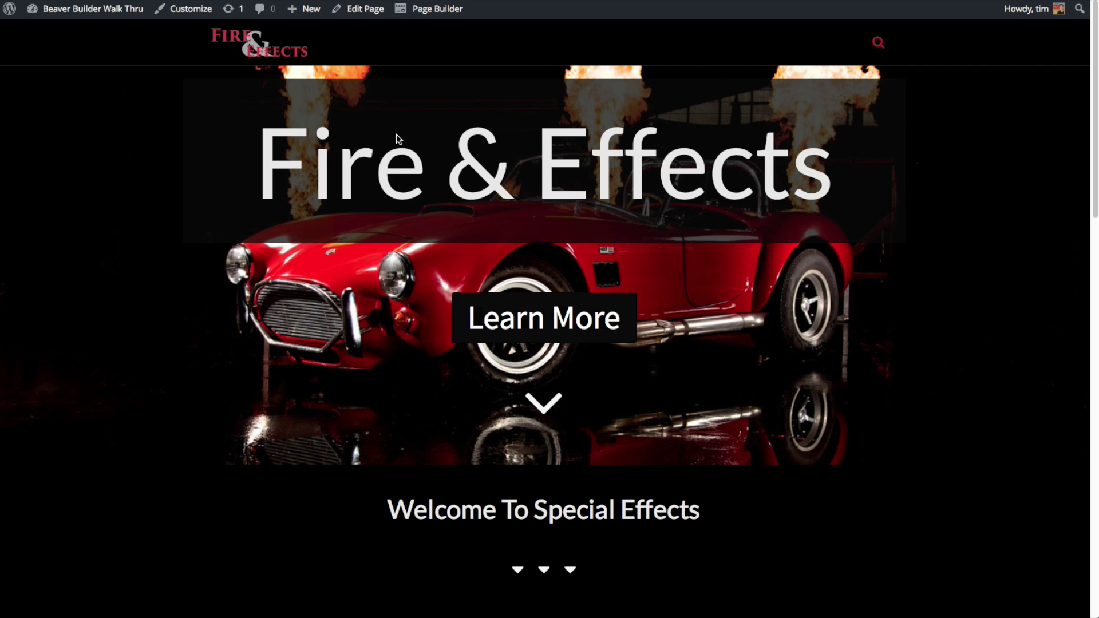
Step: Open Main Menu for editing in the site Customizer's menu settings, with Header Menu as its location
click(177, 10)
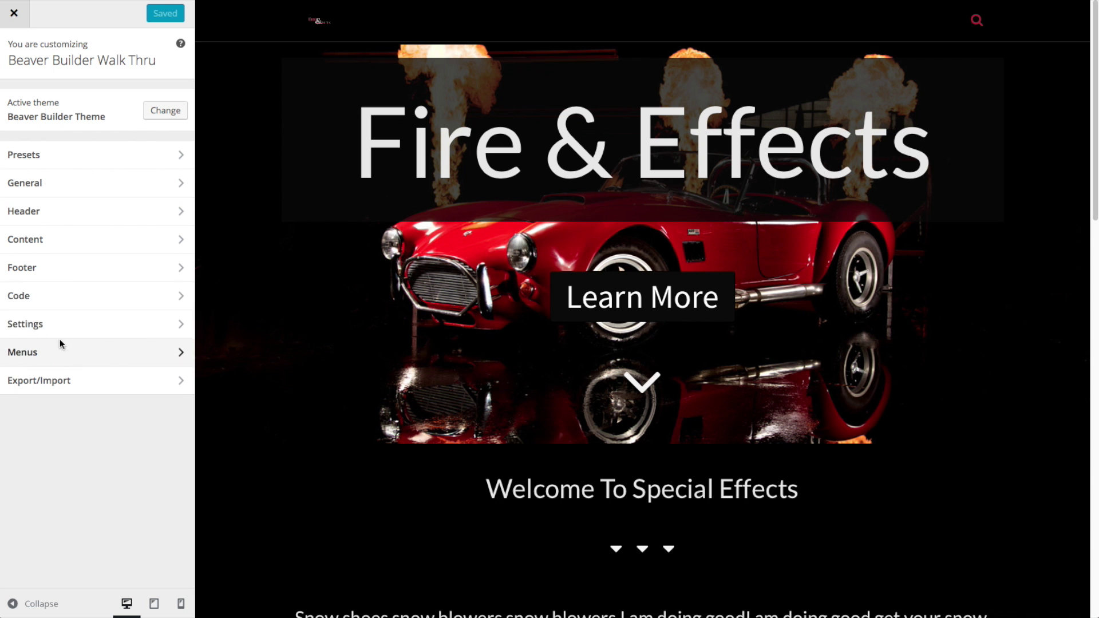
click(38, 382)
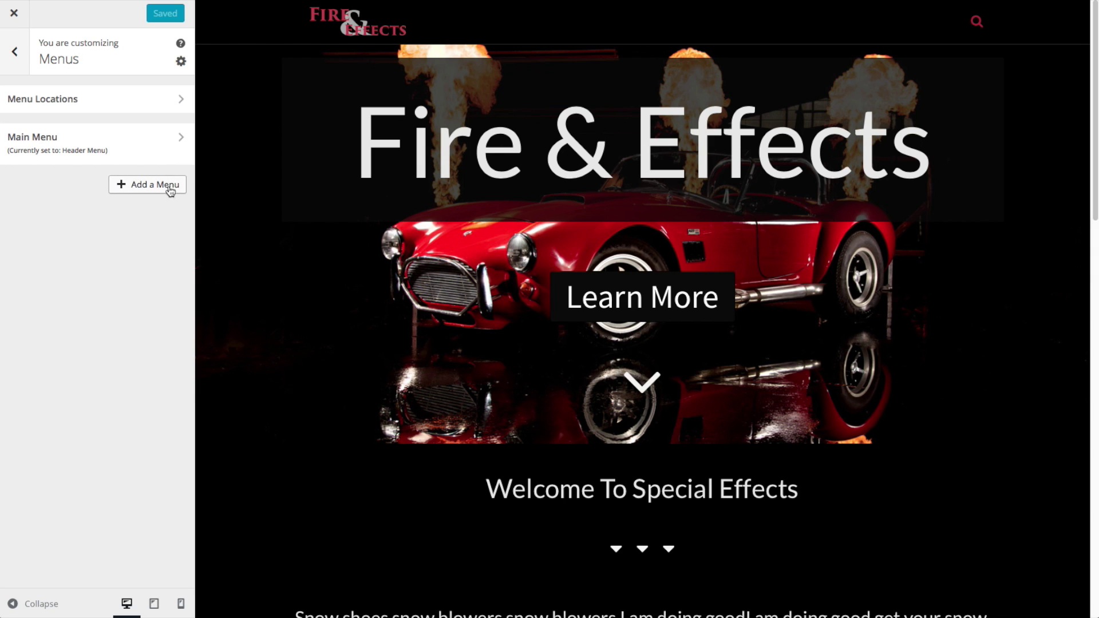
click(112, 147)
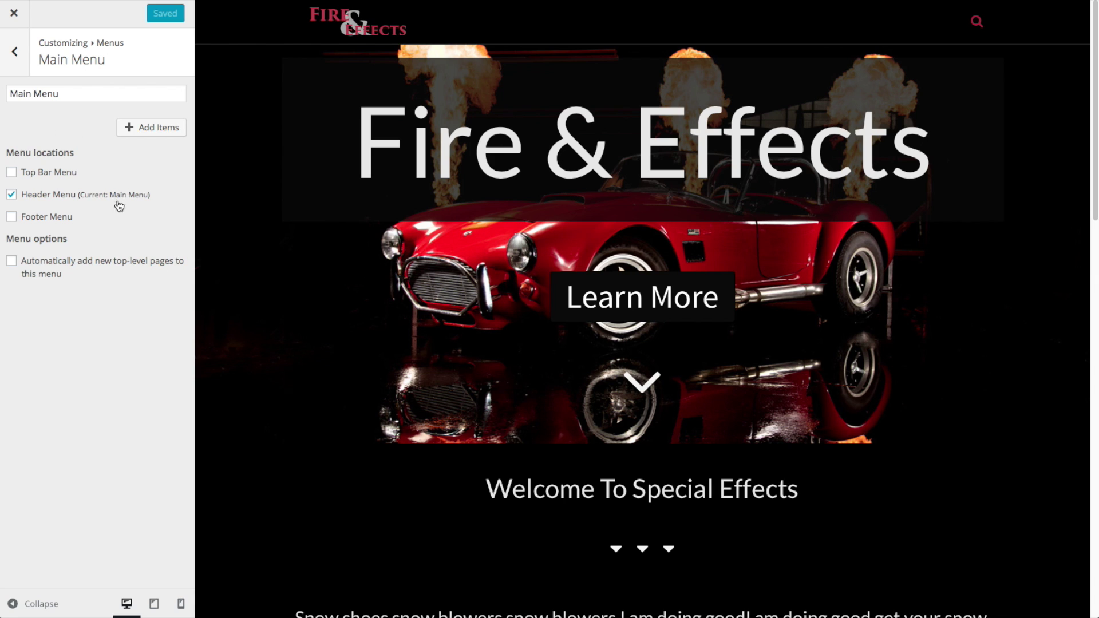
click(10, 194)
Step: Add the Dust Effects, Snow Effects, Fire Effects and Blog pages to Main Menu
click(160, 134)
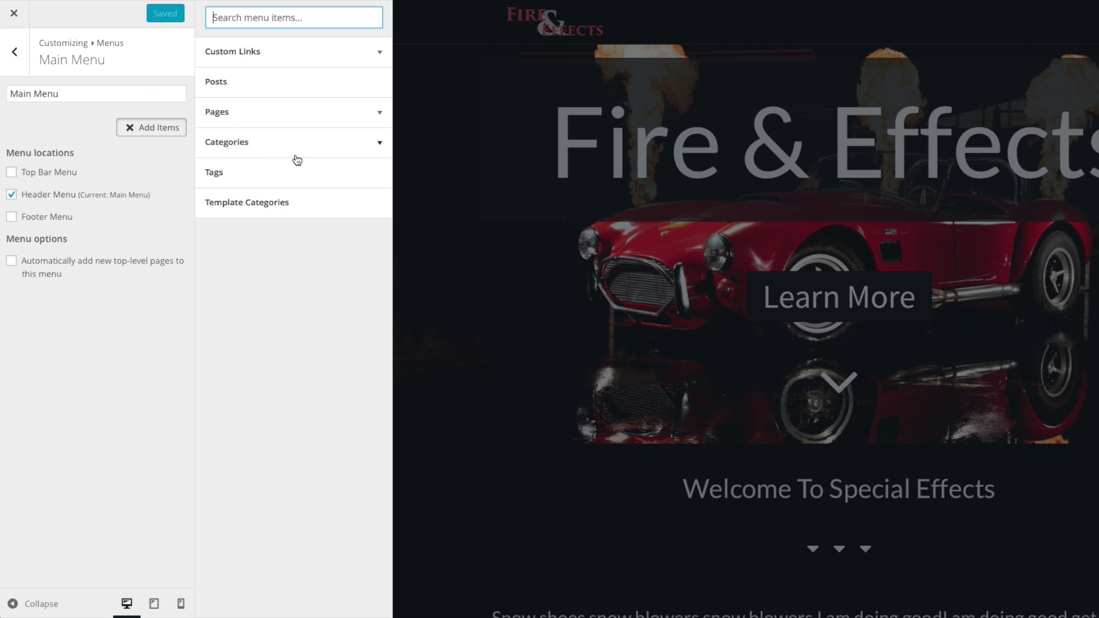
click(256, 113)
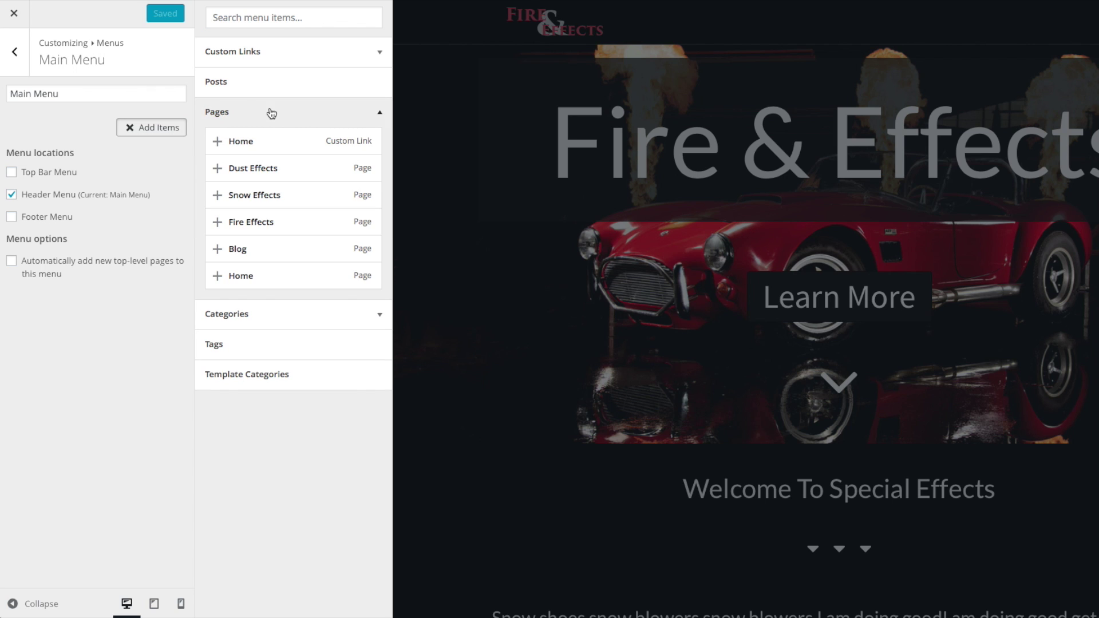
click(229, 168)
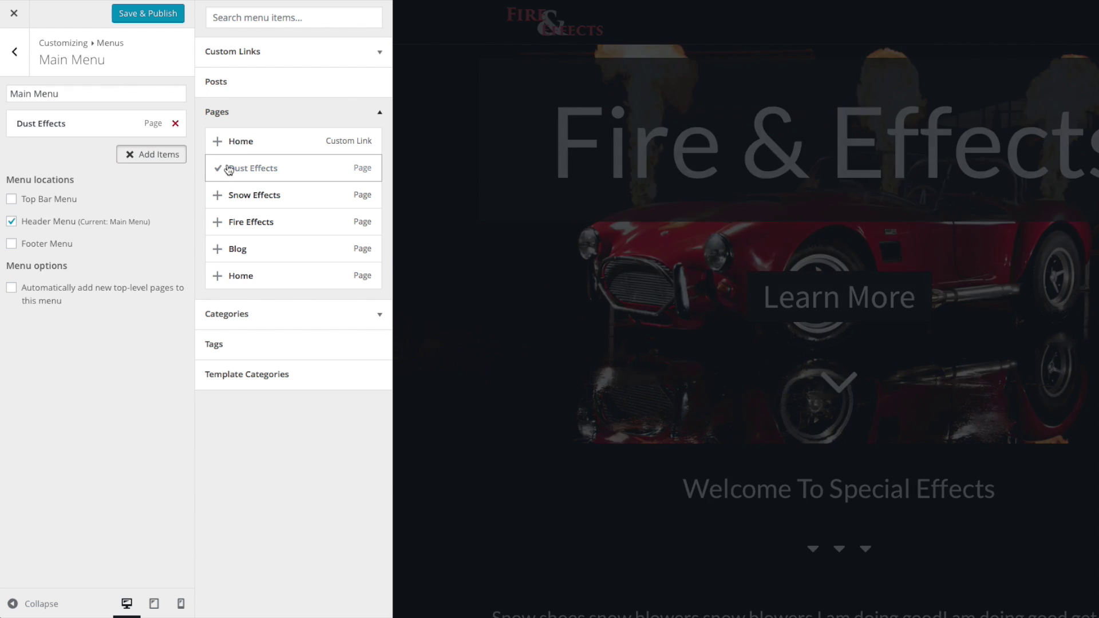
click(226, 194)
click(239, 224)
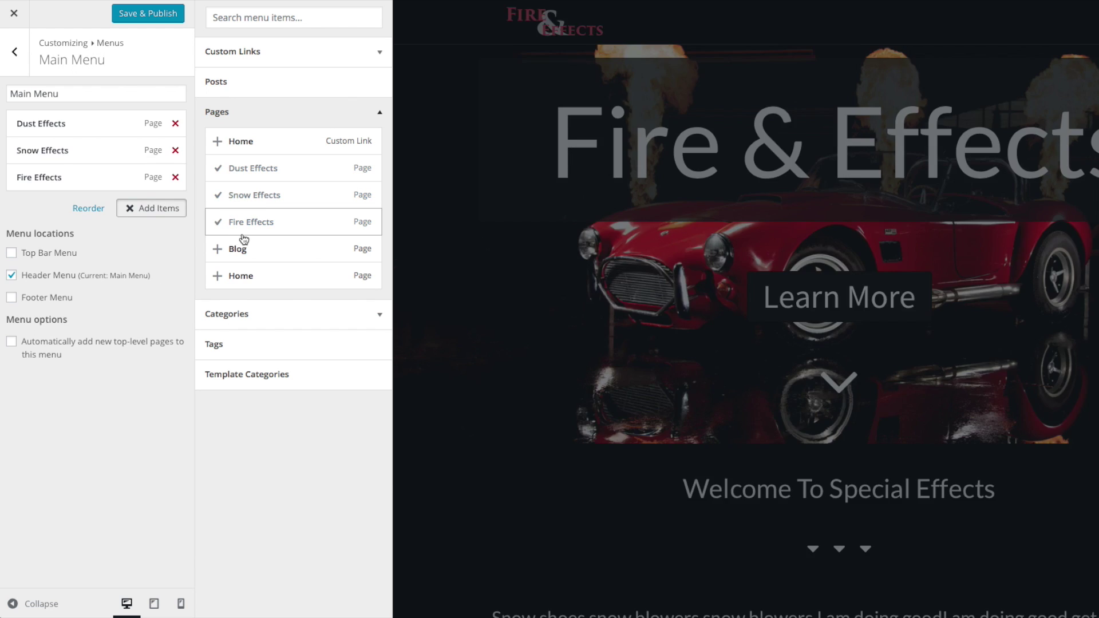
click(248, 251)
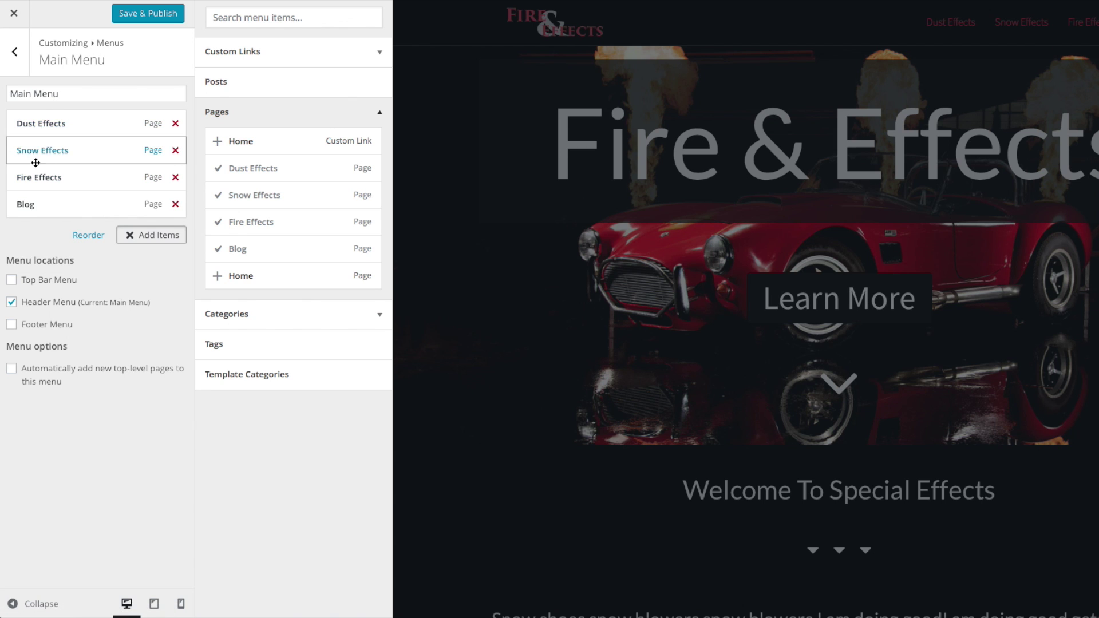
Step: Nest Snow Effects and Fire Effects as sub-items of Dust Effects and publish the menu
drag(37, 150, 49, 179)
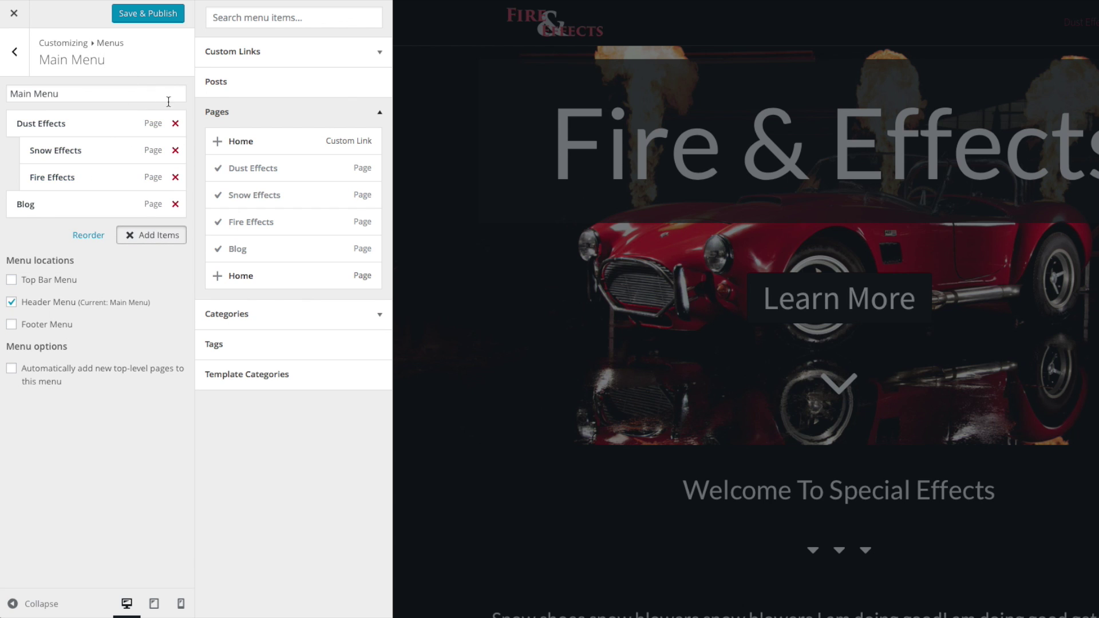
click(143, 17)
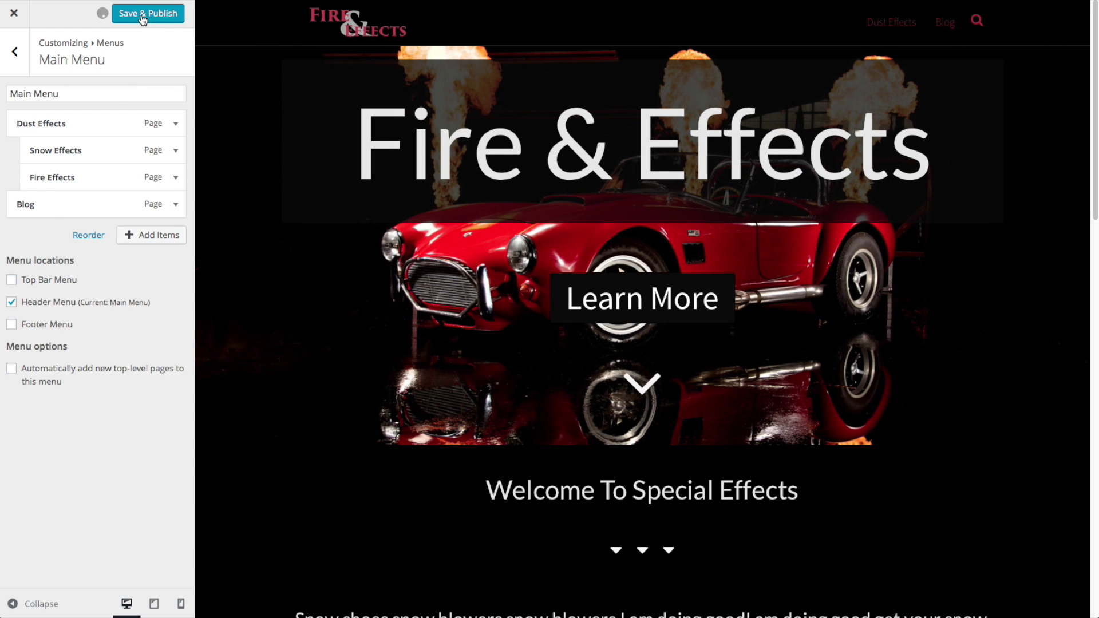
click(892, 23)
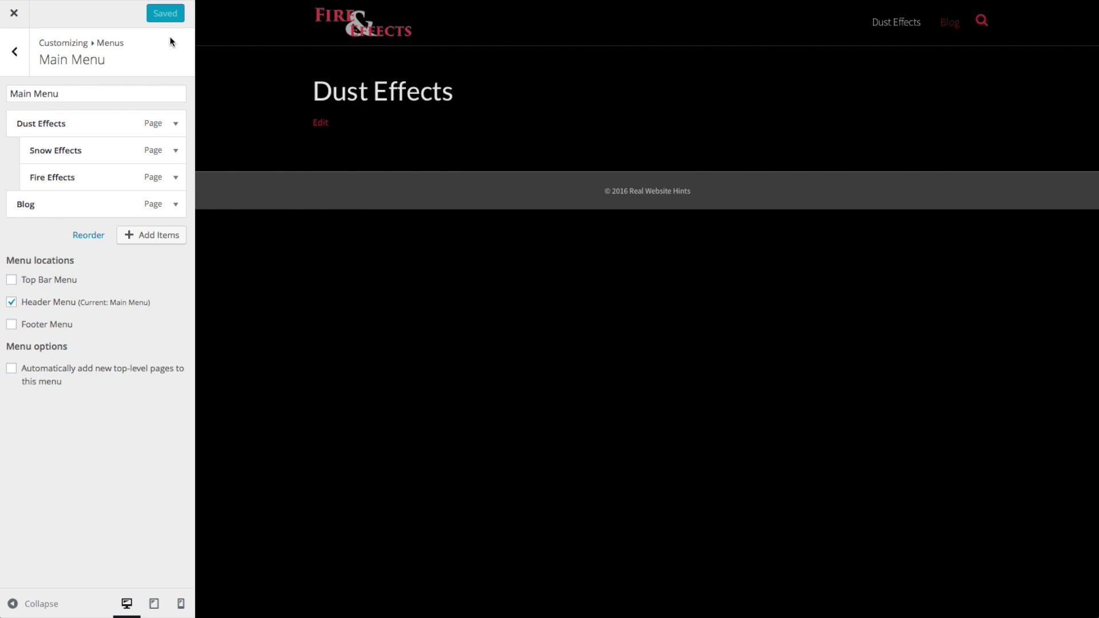
Step: Return Snow Effects and Fire Effects to the top level and add the Home page as the first menu item
drag(85, 170, 54, 174)
drag(115, 143, 83, 143)
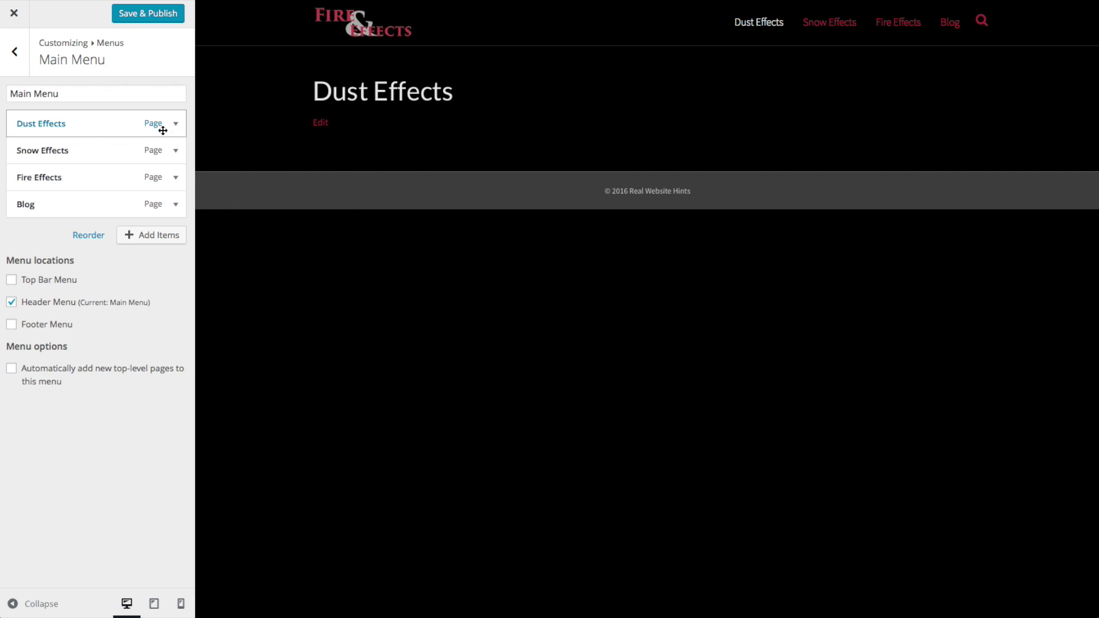
click(165, 239)
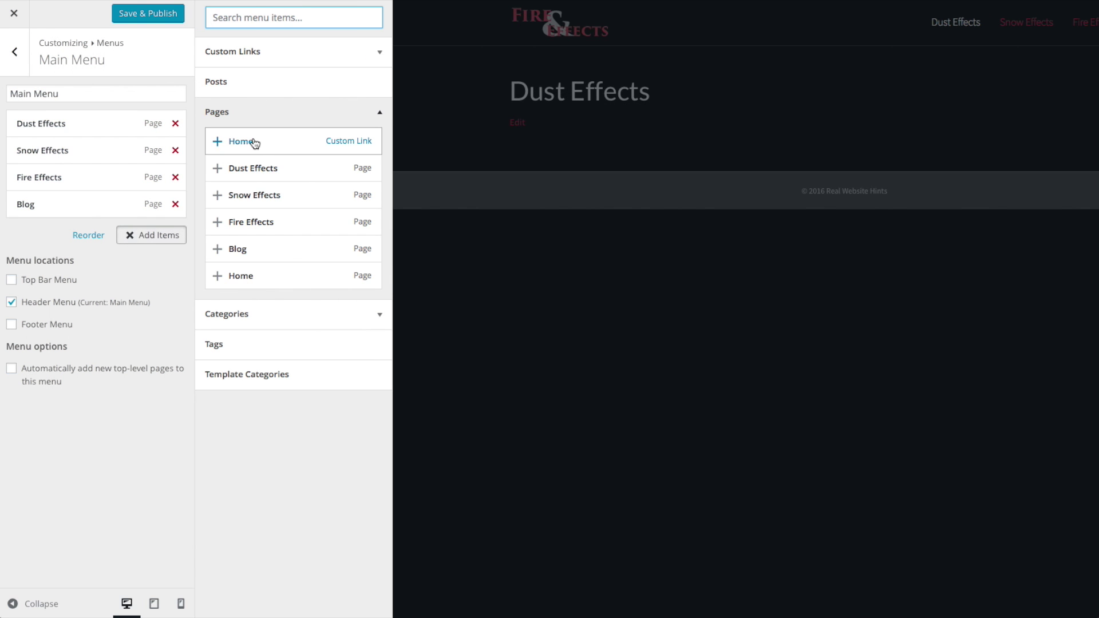
click(270, 278)
drag(67, 229, 55, 121)
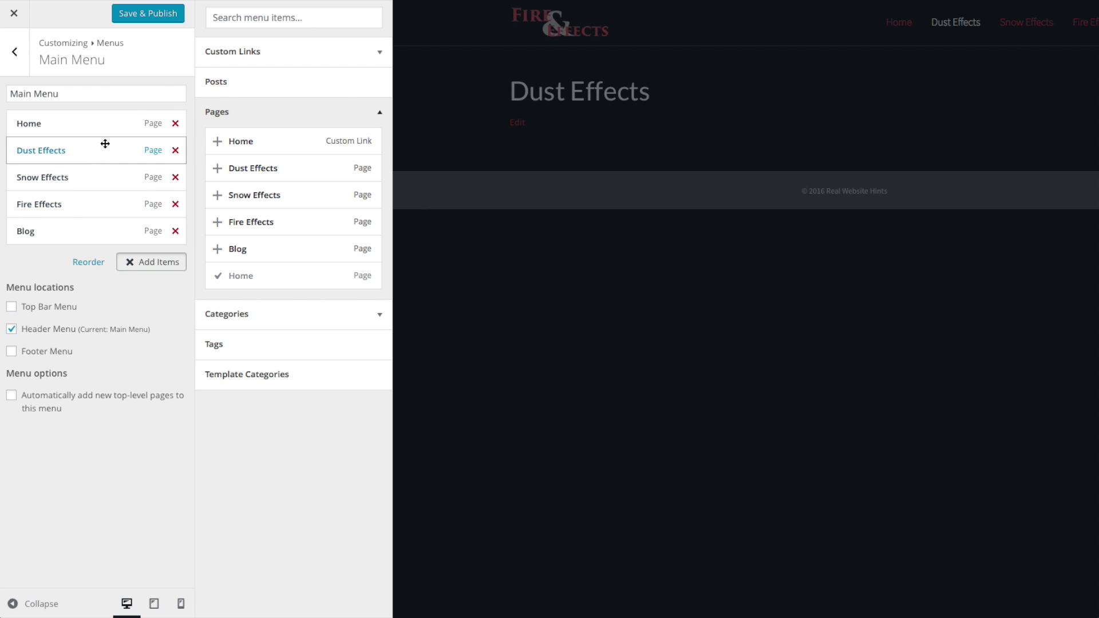
Step: Remove all items from Main Menu, publish the emptied menu and close the Customizer
click(175, 123)
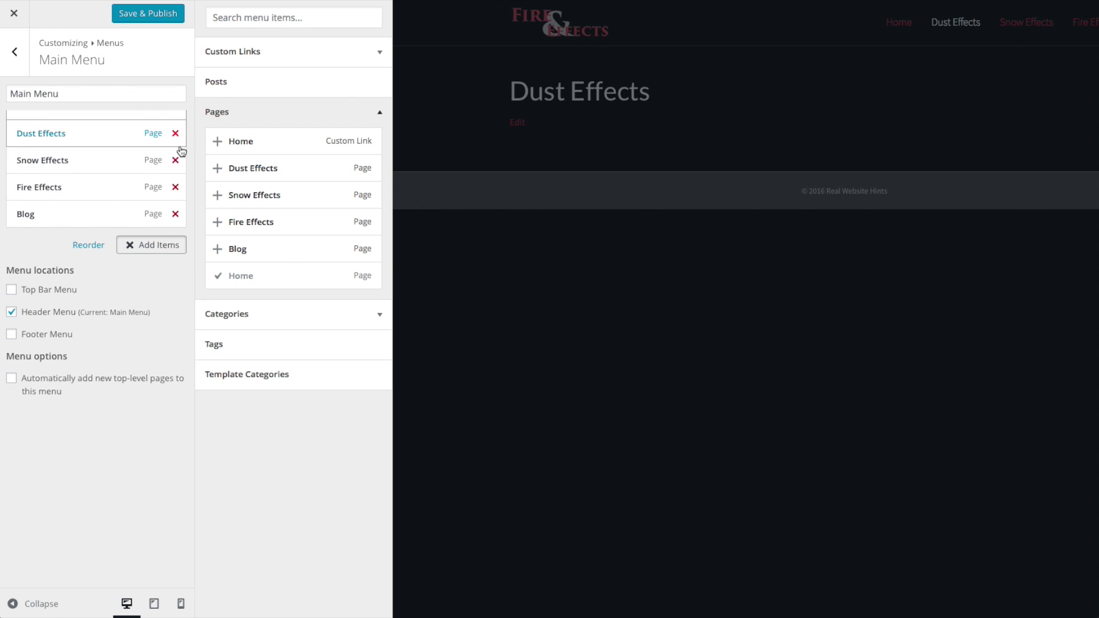
click(175, 124)
click(176, 133)
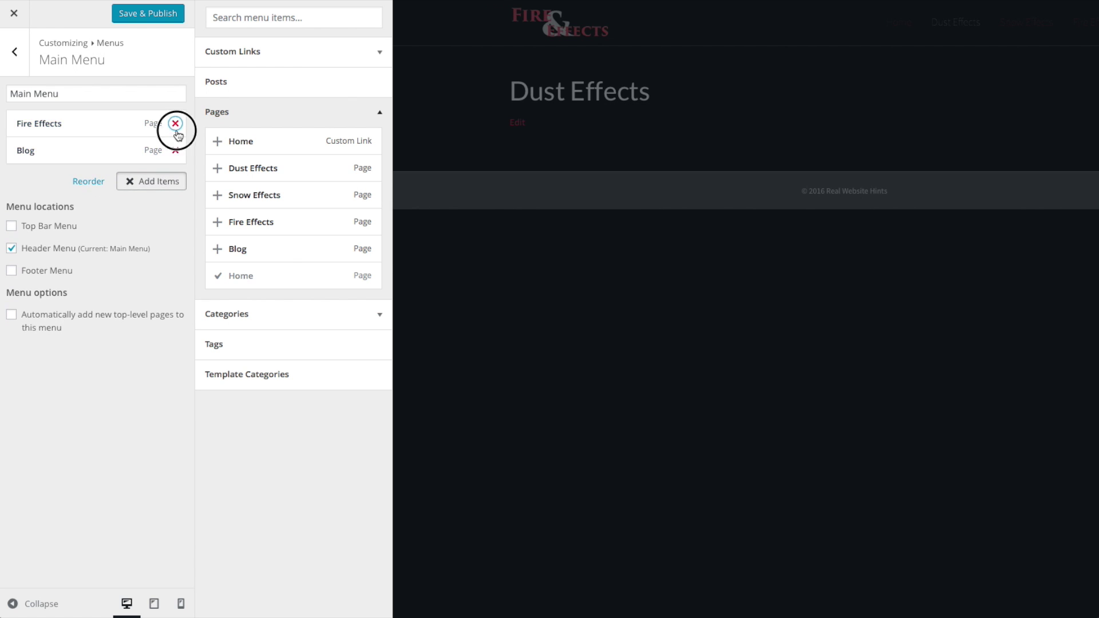
click(176, 132)
click(176, 130)
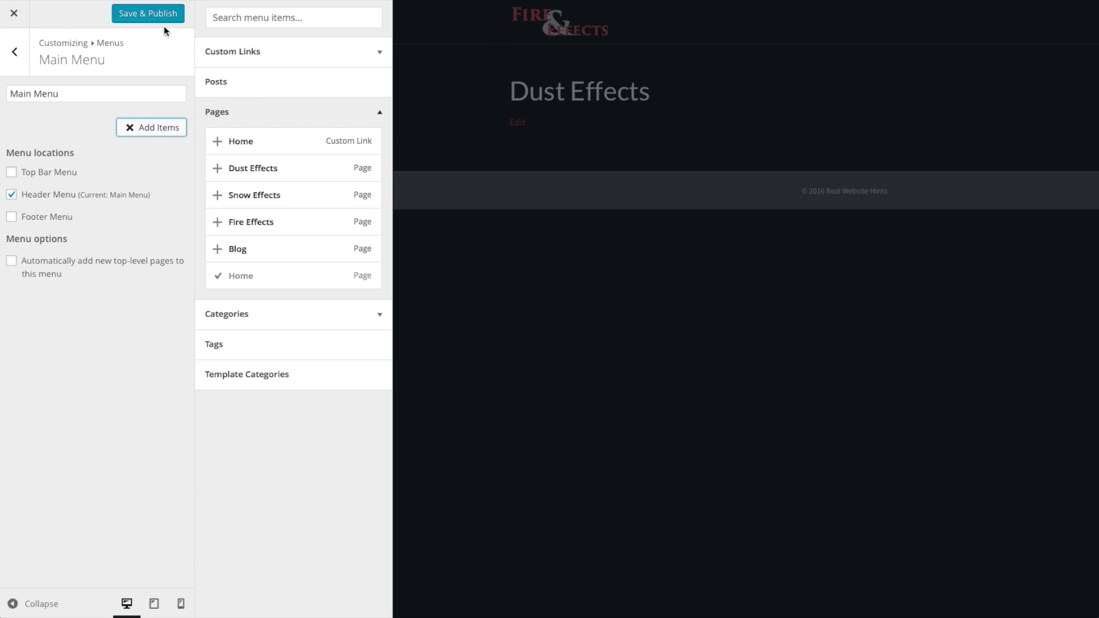
click(148, 15)
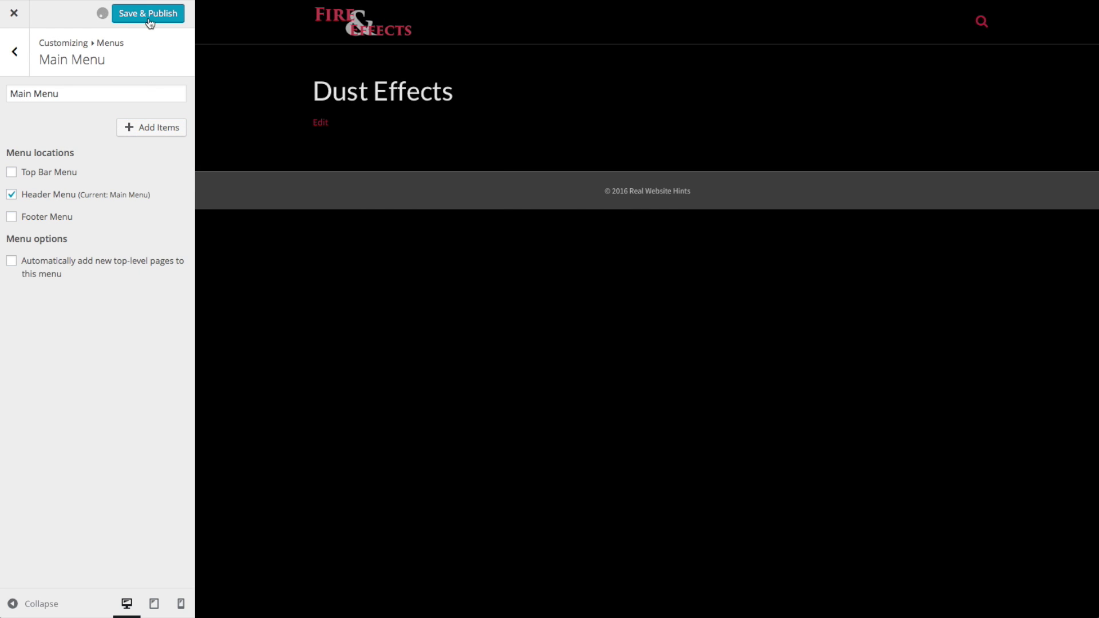
click(150, 17)
click(22, 21)
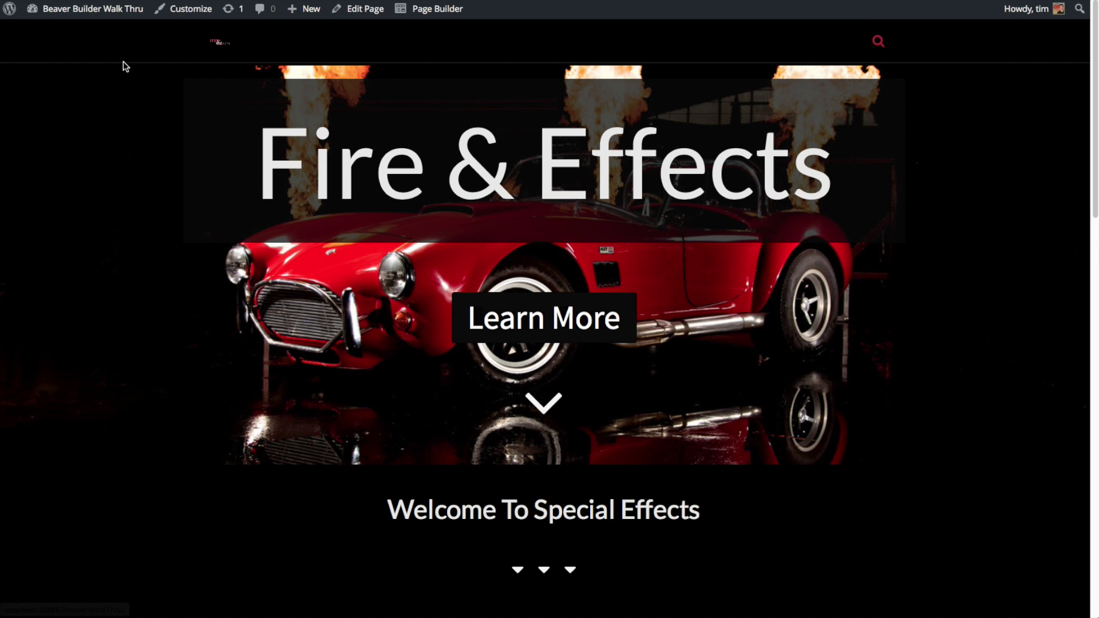
Step: Open the Menus management page in the site's admin dashboard
mouse_move(80, 10)
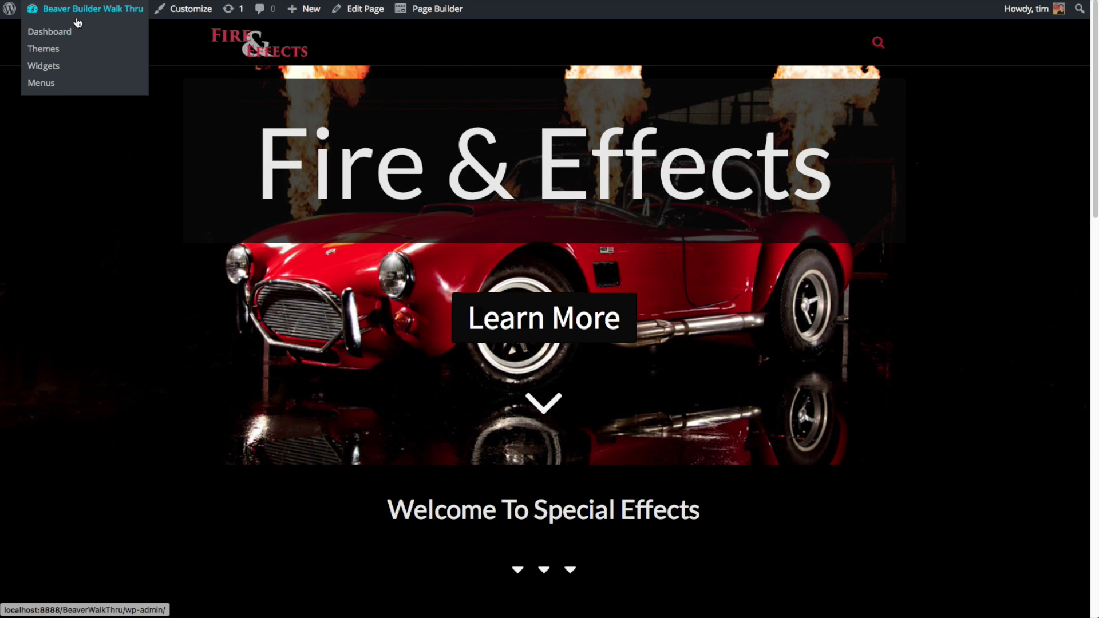
click(50, 32)
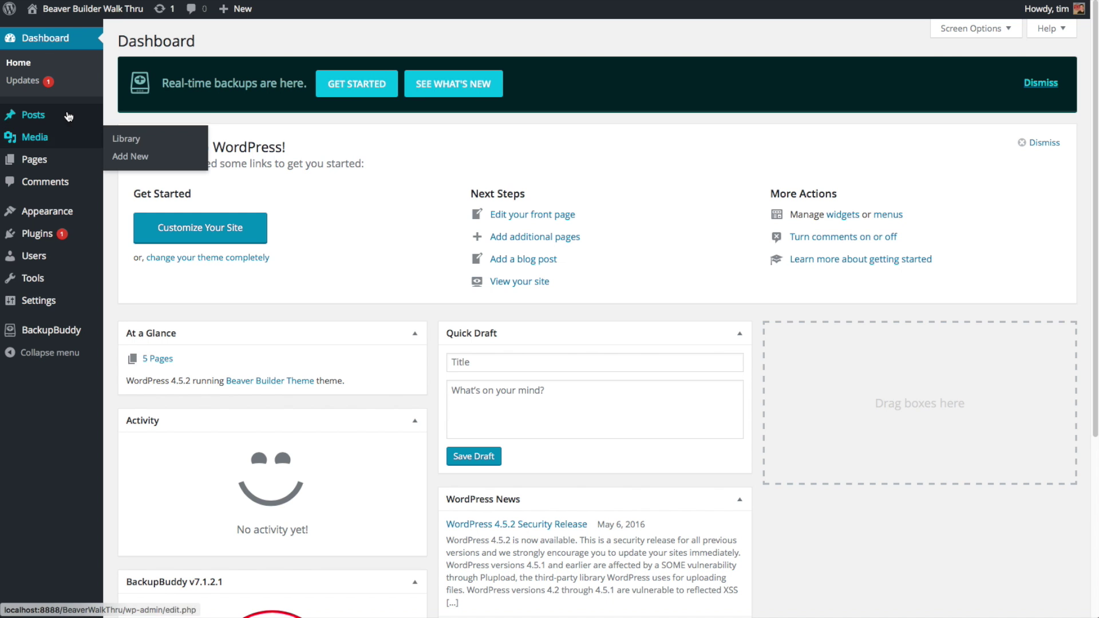
mouse_move(63, 213)
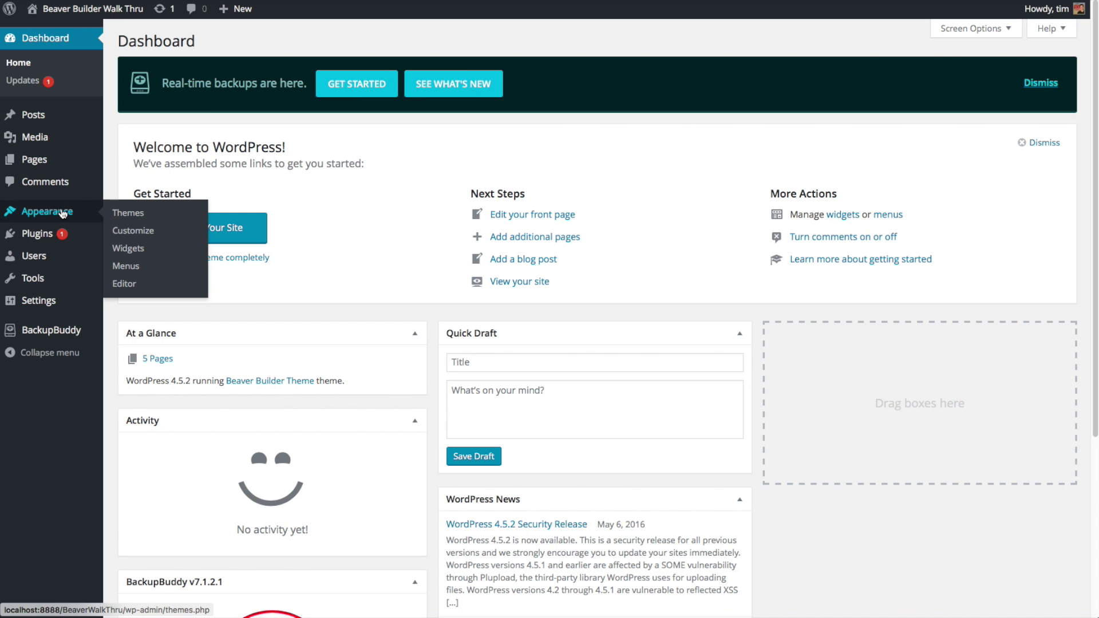
click(127, 267)
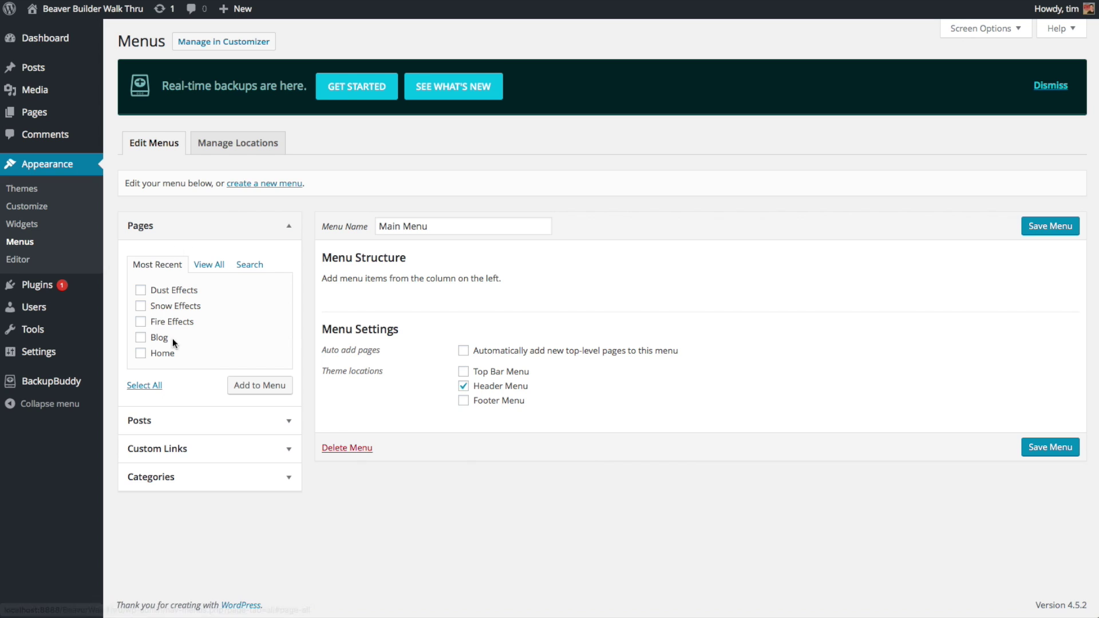
Step: Add the Dust Effects, Snow Effects, Fire Effects, Blog and Home pages to Main Menu together
click(142, 307)
click(141, 322)
click(140, 338)
click(141, 353)
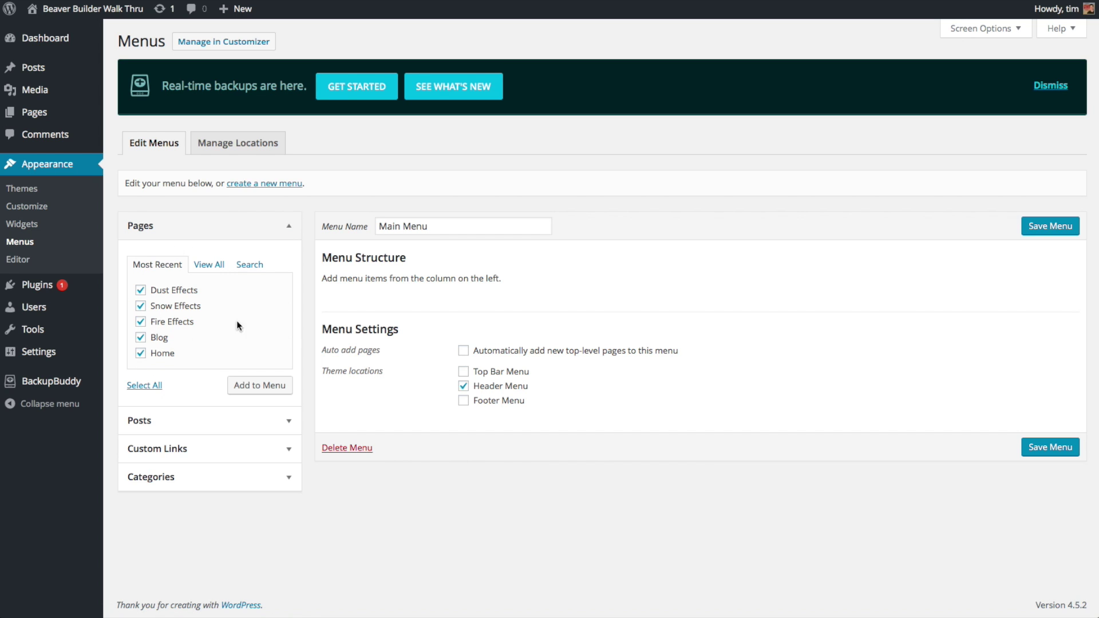
click(282, 388)
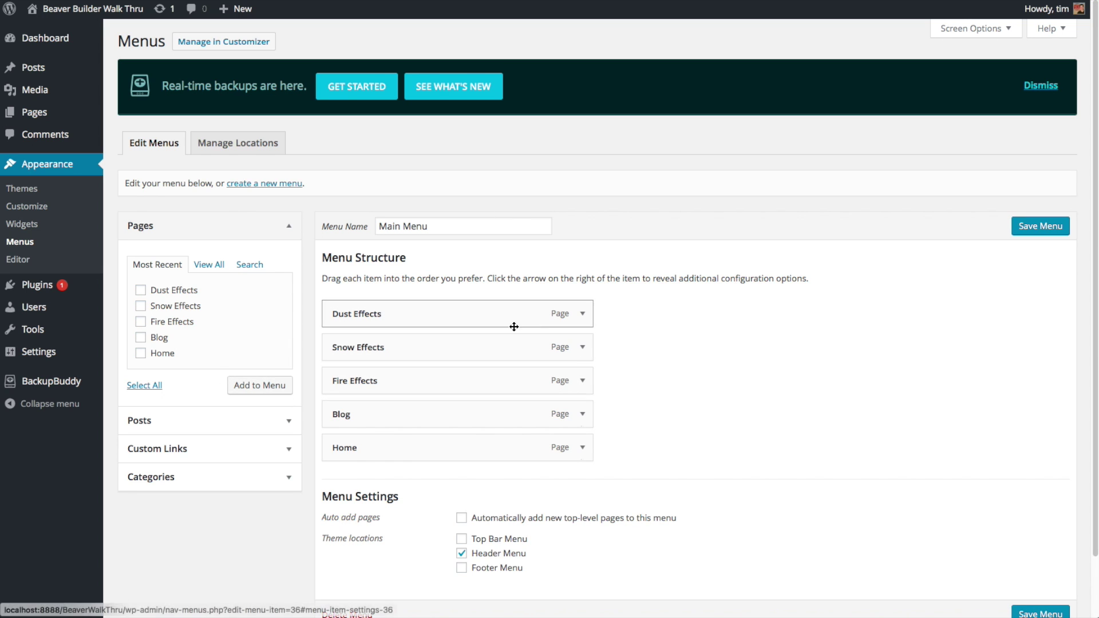
Step: Move Home to the first position in the menu structure, above Dust Effects, and save Main Menu
drag(429, 445, 433, 309)
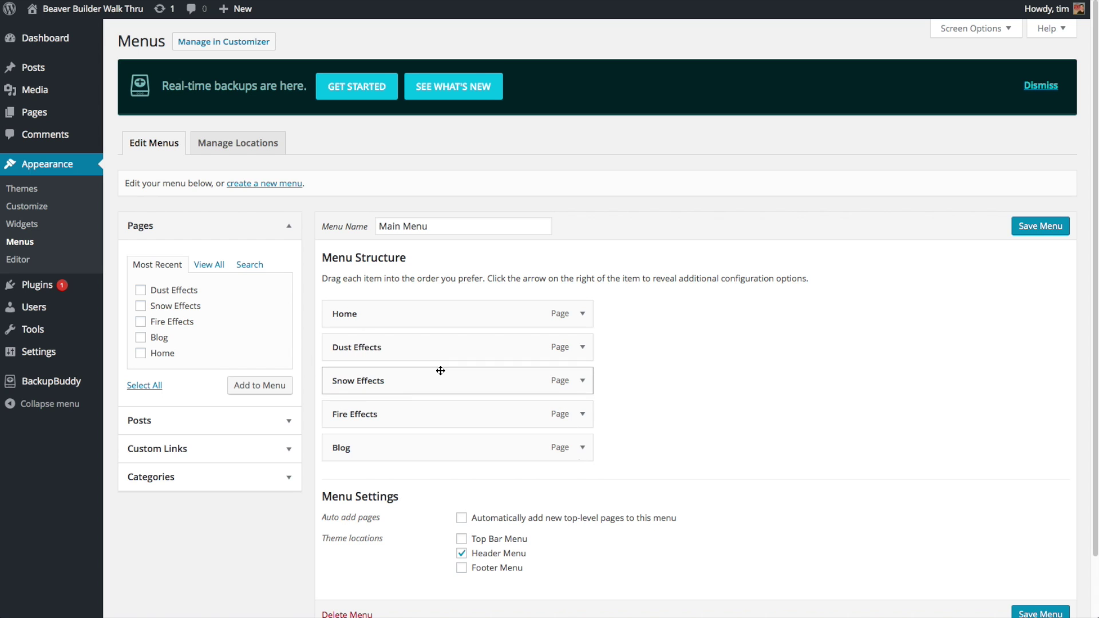
drag(388, 386, 432, 383)
drag(373, 406, 424, 382)
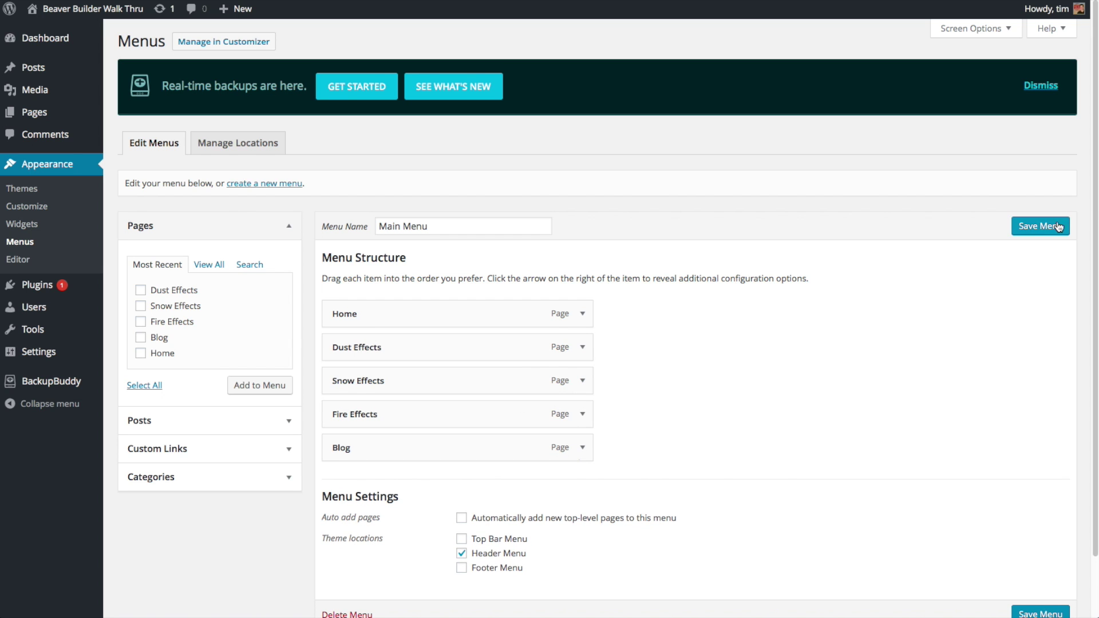
click(1058, 227)
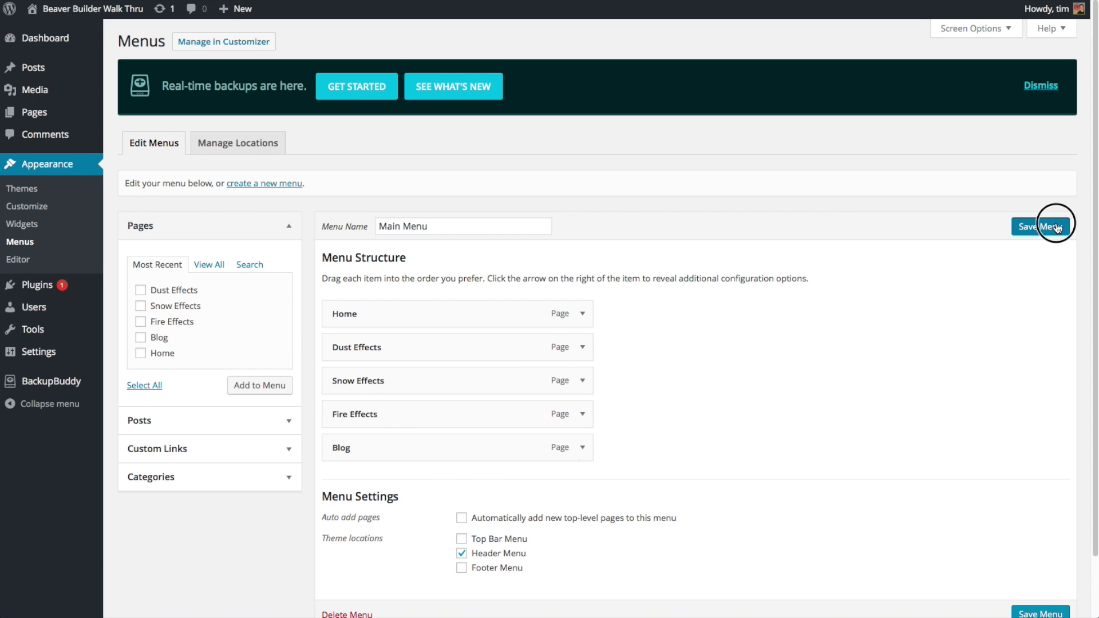